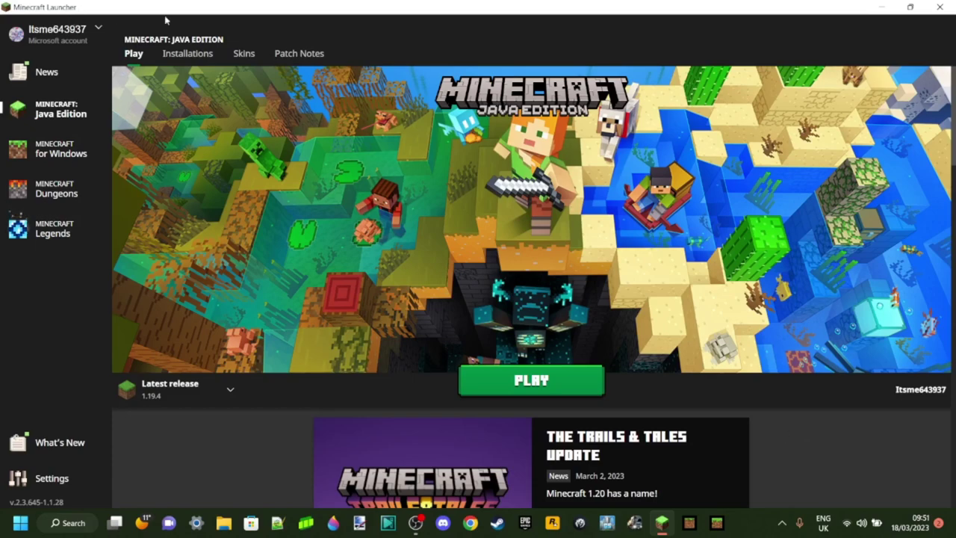
# Delete the old 1.8.9 forge installation from the launcher's Installations list, confirming the removal
pyautogui.click(188, 54)
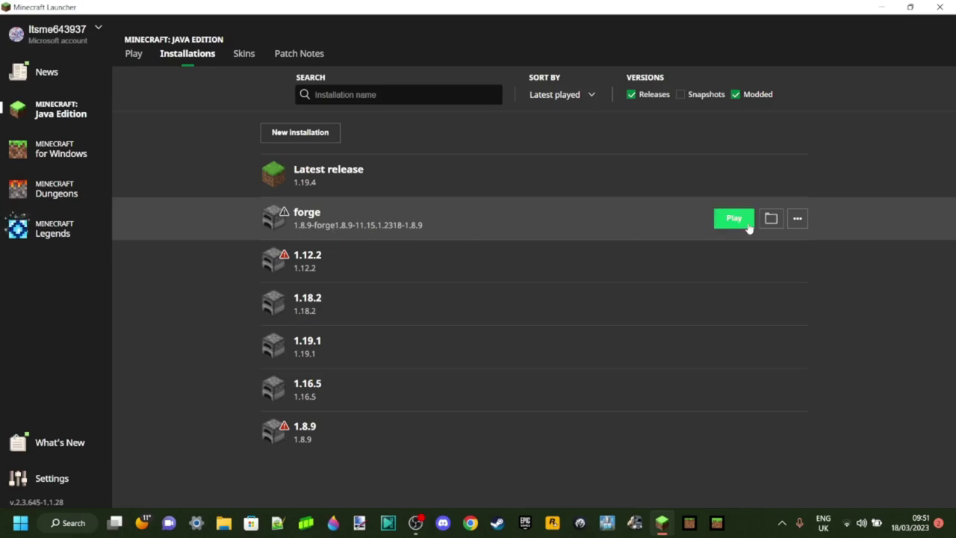
pyautogui.click(797, 219)
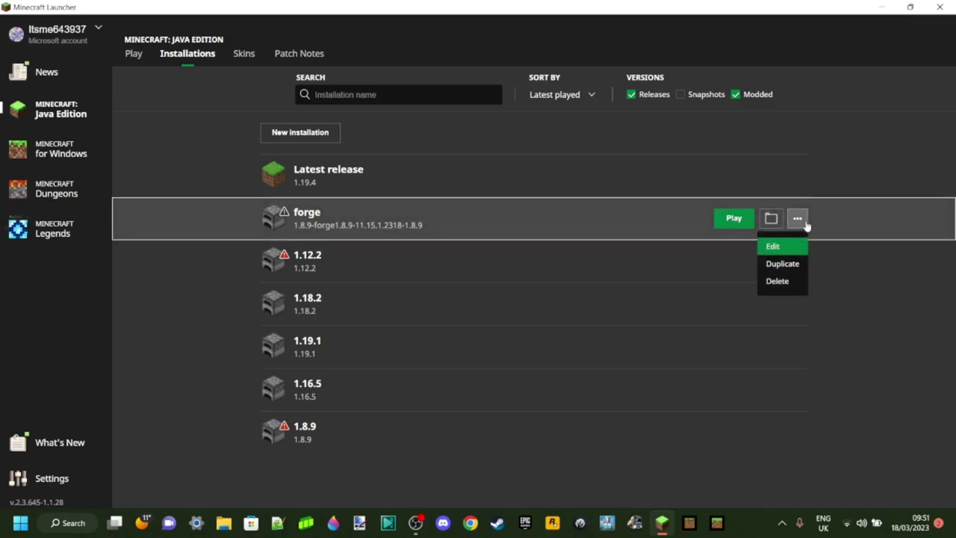
pyautogui.click(778, 283)
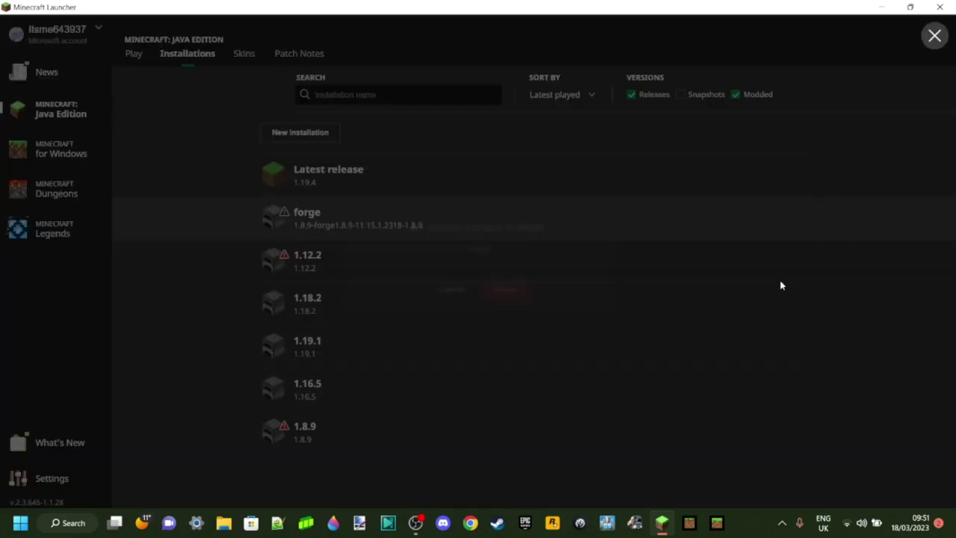
pyautogui.click(512, 296)
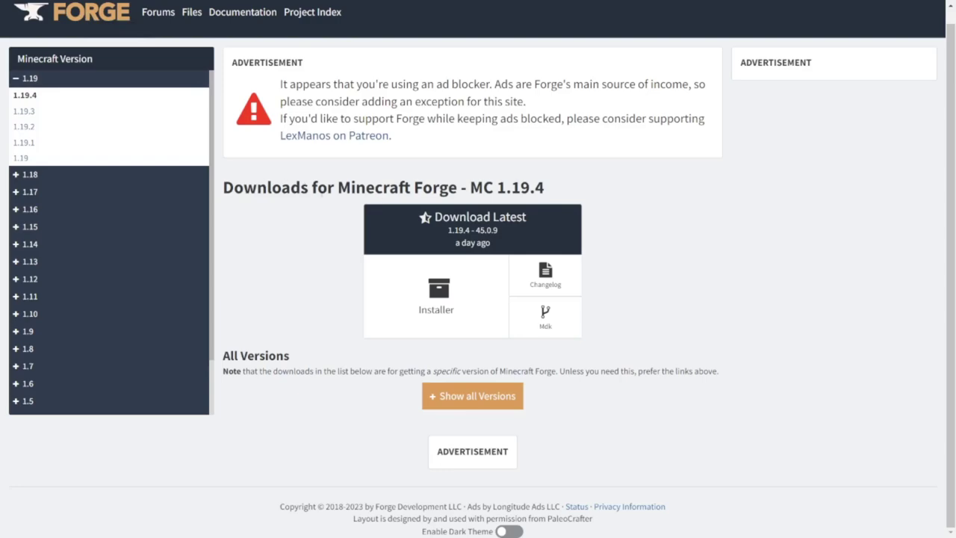
# Highlight the MC 1.19.4 heading and Download Latest label, then request the 1.19.4 - 45.0.9 installer
pyautogui.moveTo(470, 187); pyautogui.dragTo(583, 192)
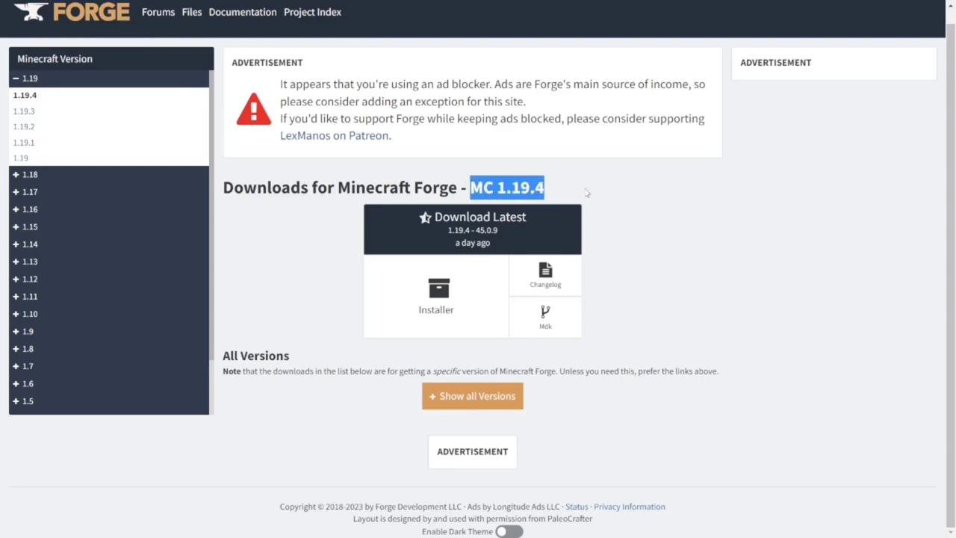
pyautogui.click(664, 235)
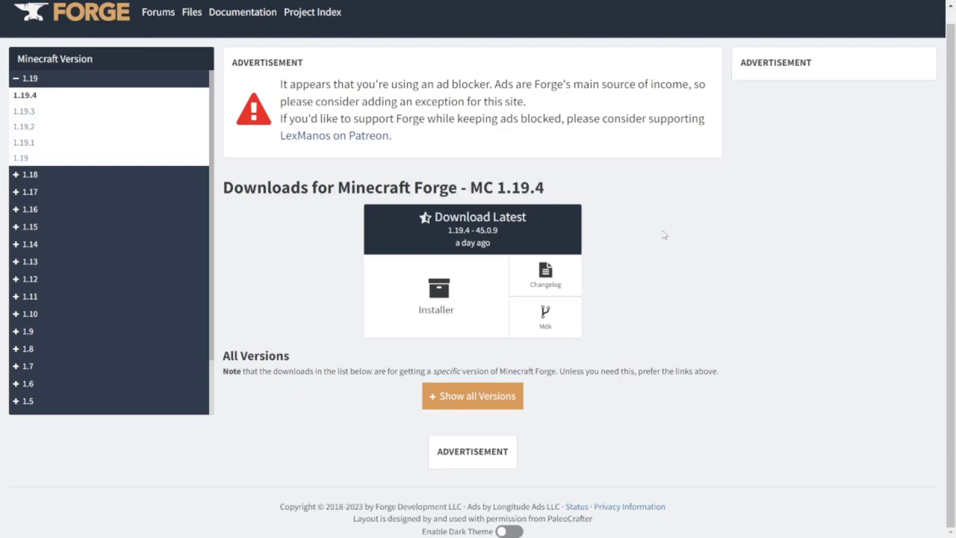
pyautogui.moveTo(435, 217); pyautogui.dragTo(525, 218)
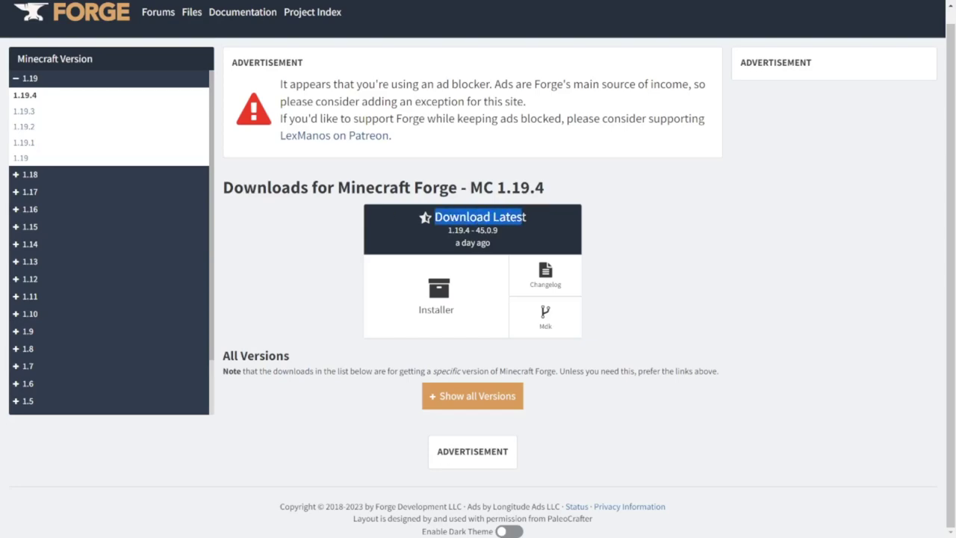
pyautogui.click(663, 241)
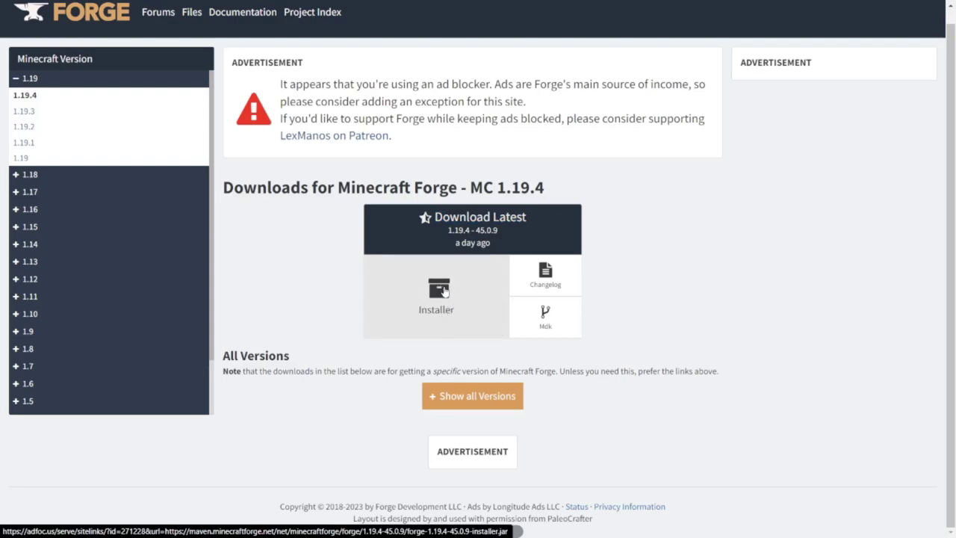
pyautogui.click(444, 291)
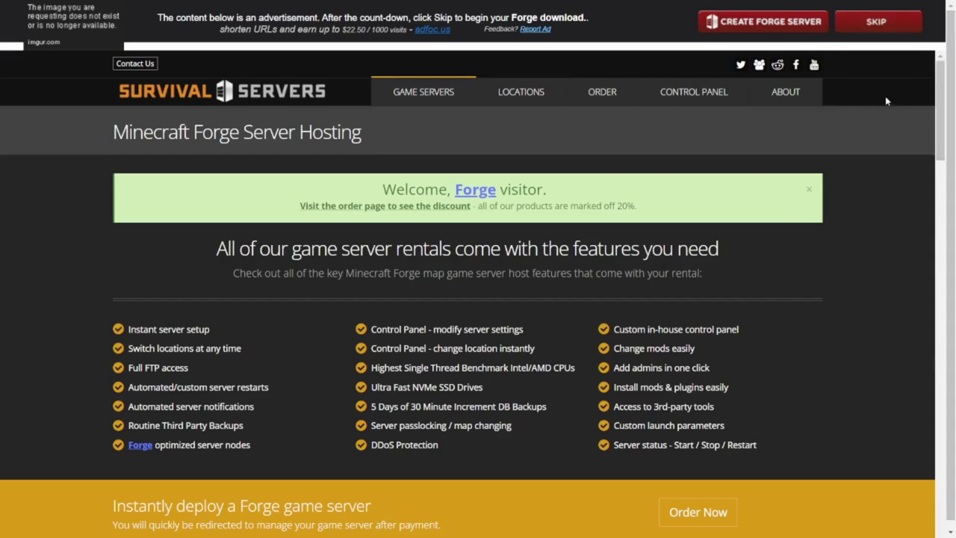
# Skip the adfoc.us ad so forge-1.19.4-45.0.9-installer.jar downloads
pyautogui.click(890, 29)
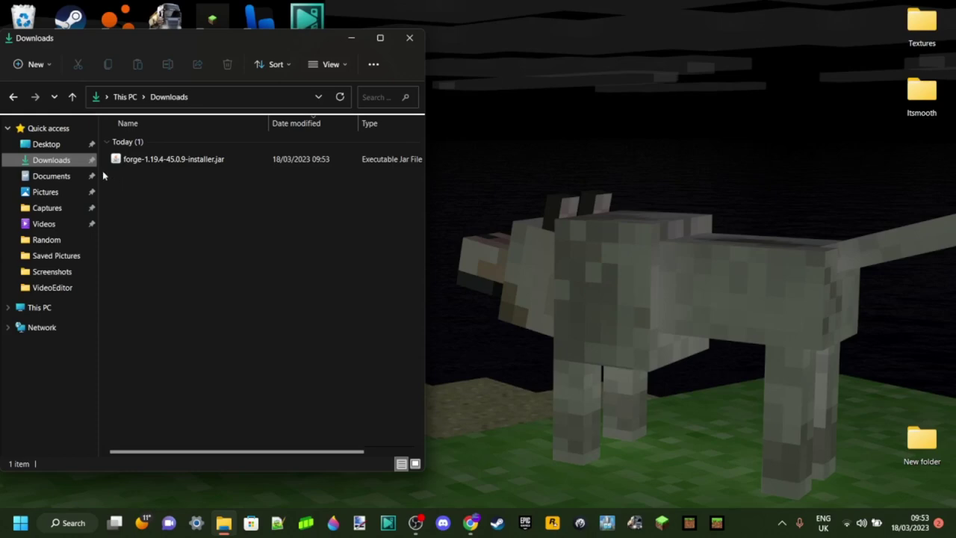
# Point out the downloaded forge-1.19.4-45.0.9-installer.jar in the Downloads folder
pyautogui.click(164, 159)
pyautogui.click(280, 223)
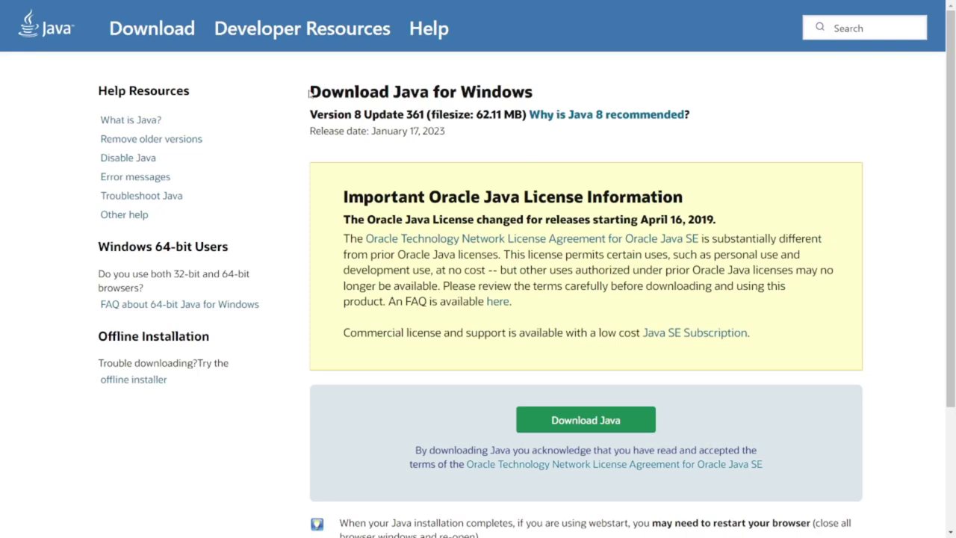
# Highlight the Download Java heading on java.com, then select the Forge installer jar in Downloads
pyautogui.moveTo(309, 92); pyautogui.dragTo(429, 92)
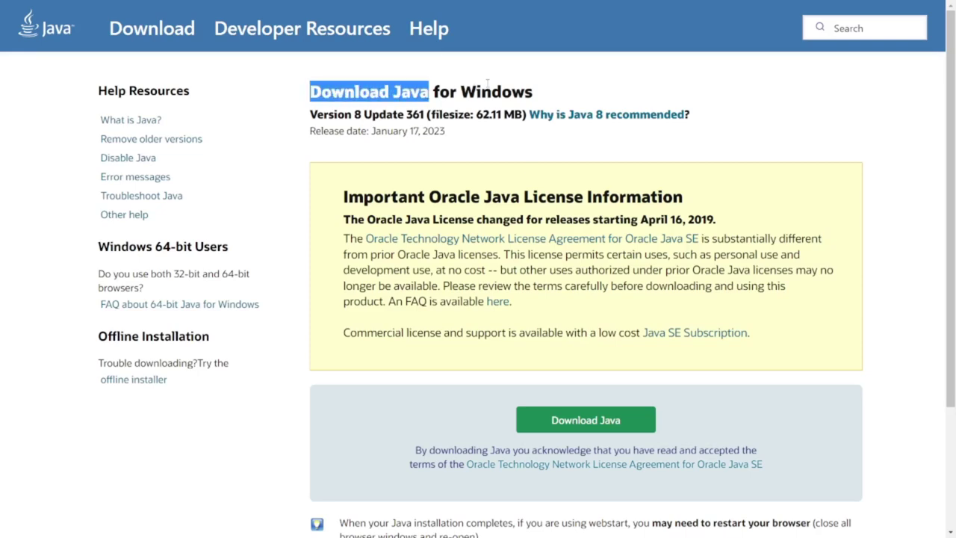
pyautogui.click(486, 84)
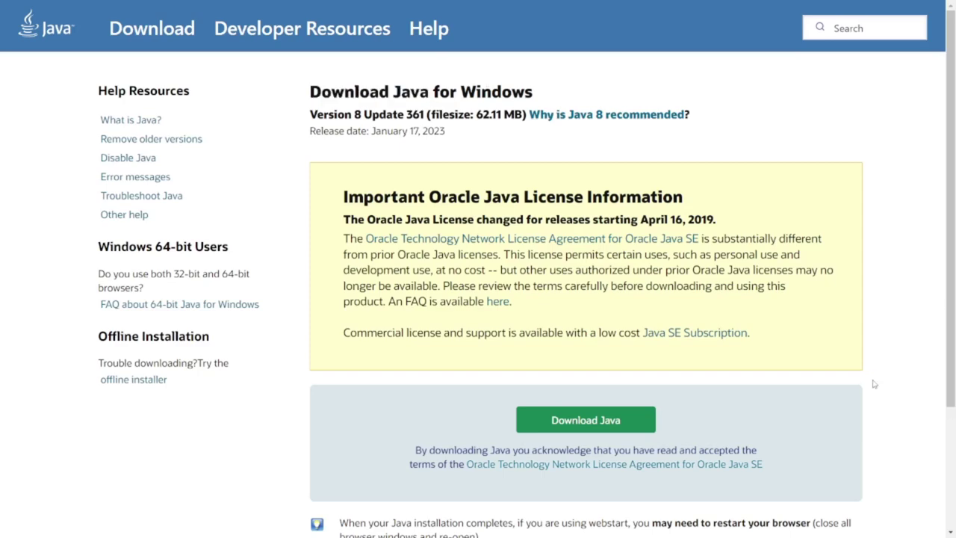
pyautogui.scroll(-2, 793, 352)
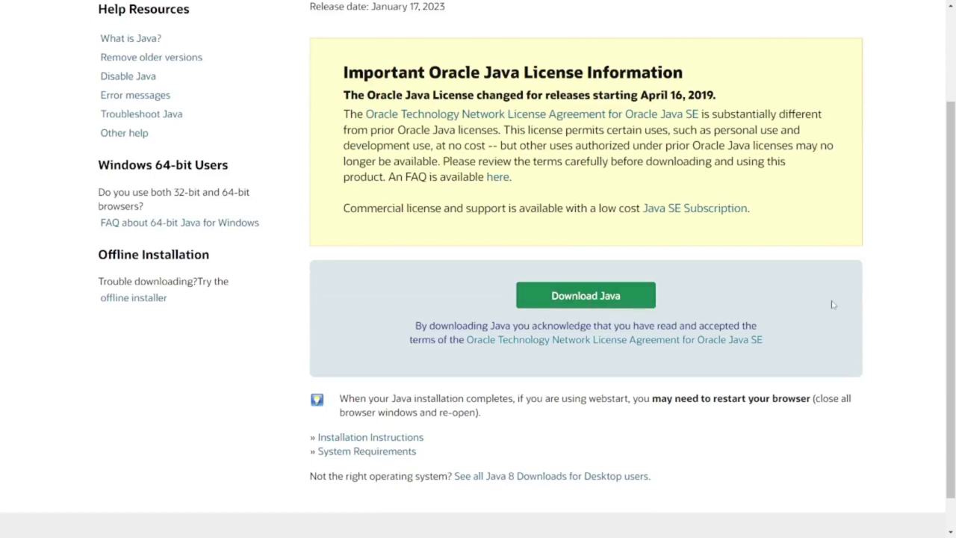
pyautogui.scroll(2, 833, 305)
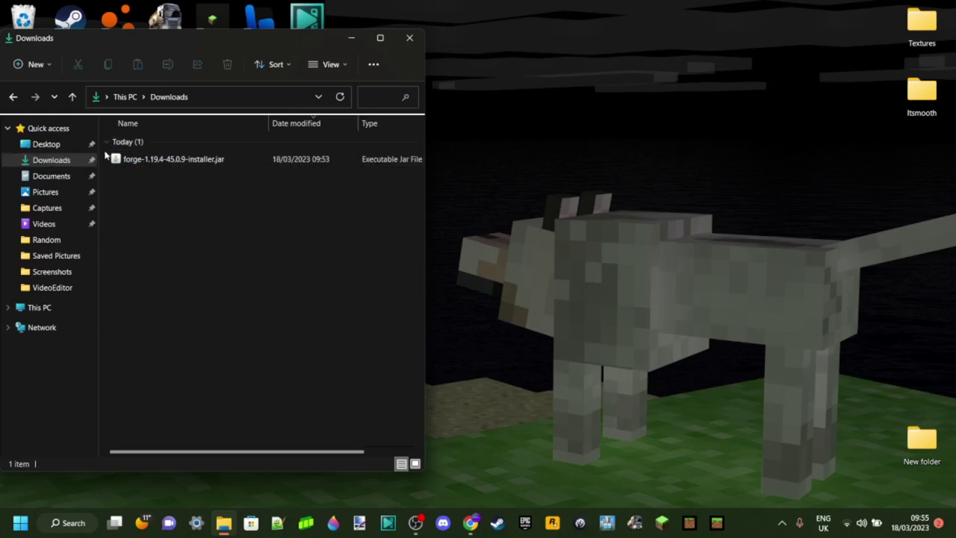
pyautogui.moveTo(105, 154); pyautogui.dragTo(219, 177)
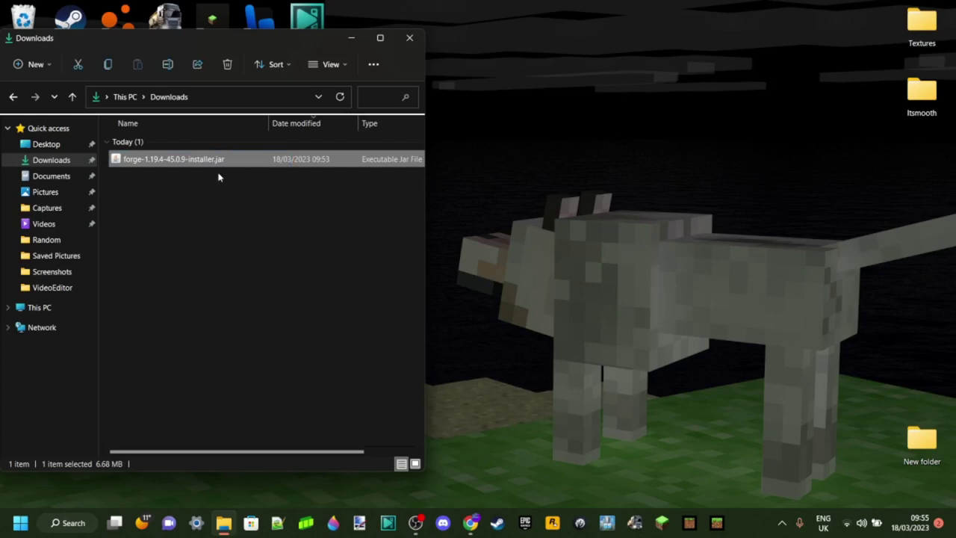
# Run the Forge 1.19.4-45.0.9 installer and install the client into the .minecraft folder
pyautogui.click(145, 170)
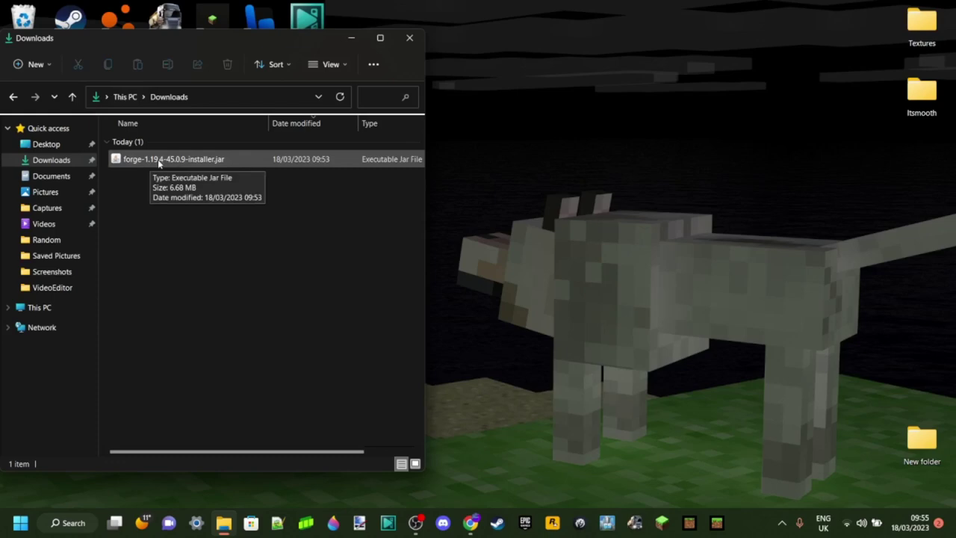
pyautogui.doubleClick(157, 159)
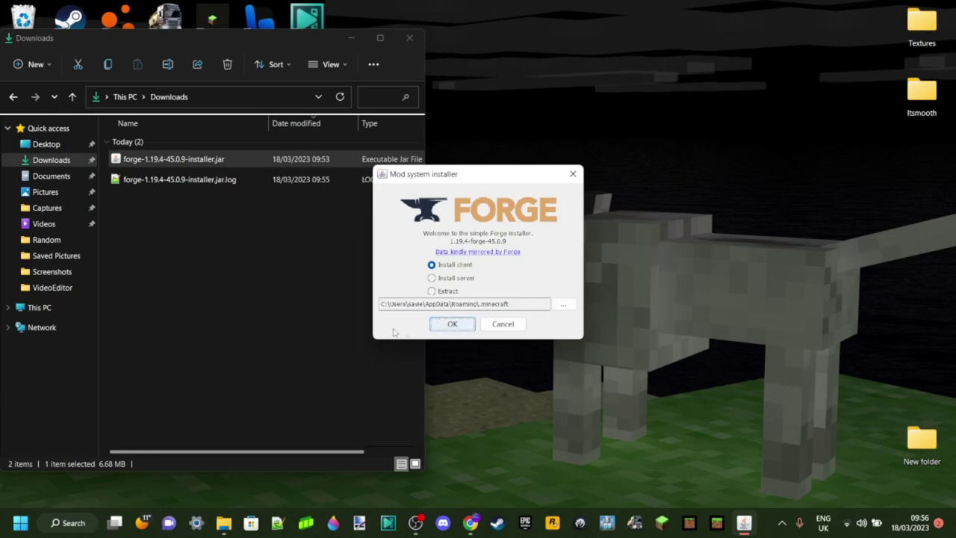
pyautogui.click(452, 323)
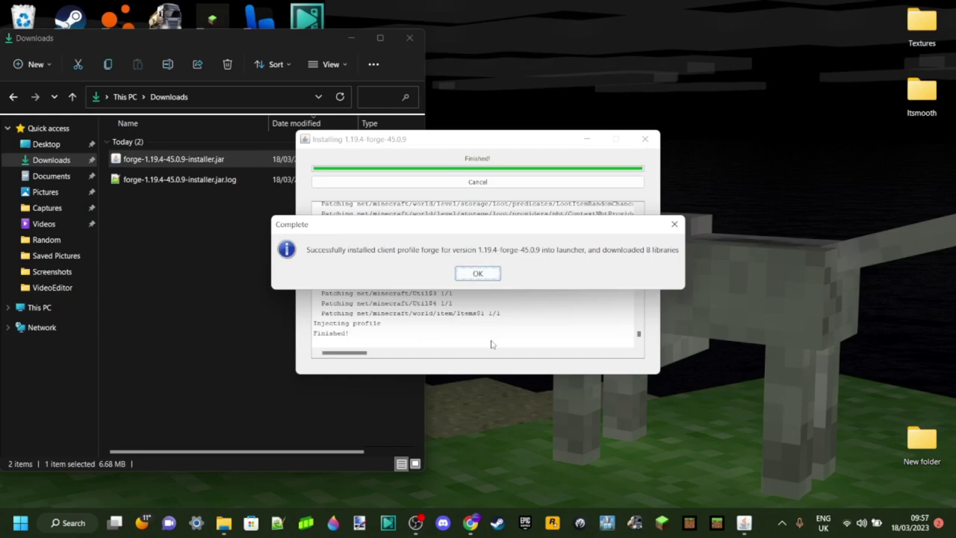
# Dismiss the Forge installer's installation complete message
pyautogui.click(479, 275)
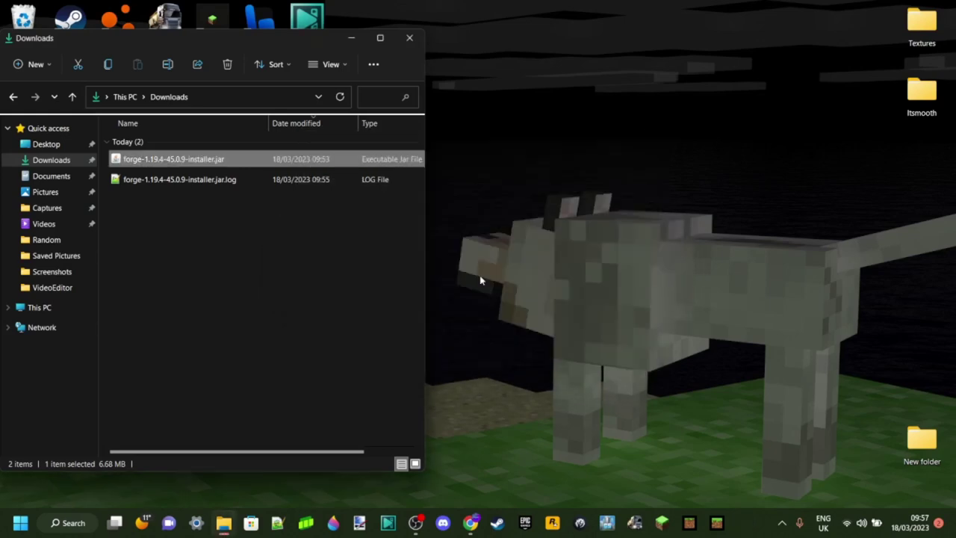
pyautogui.click(263, 237)
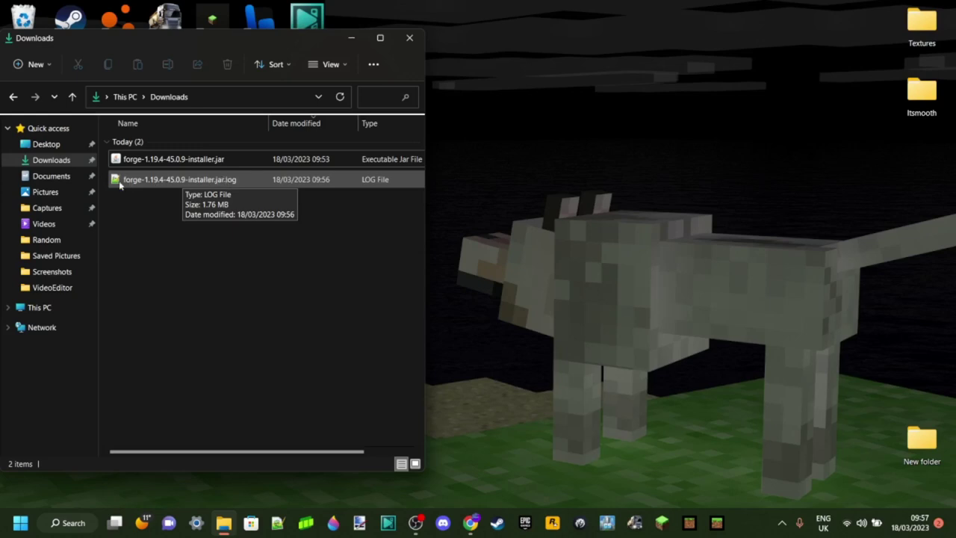
pyautogui.doubleClick(163, 180)
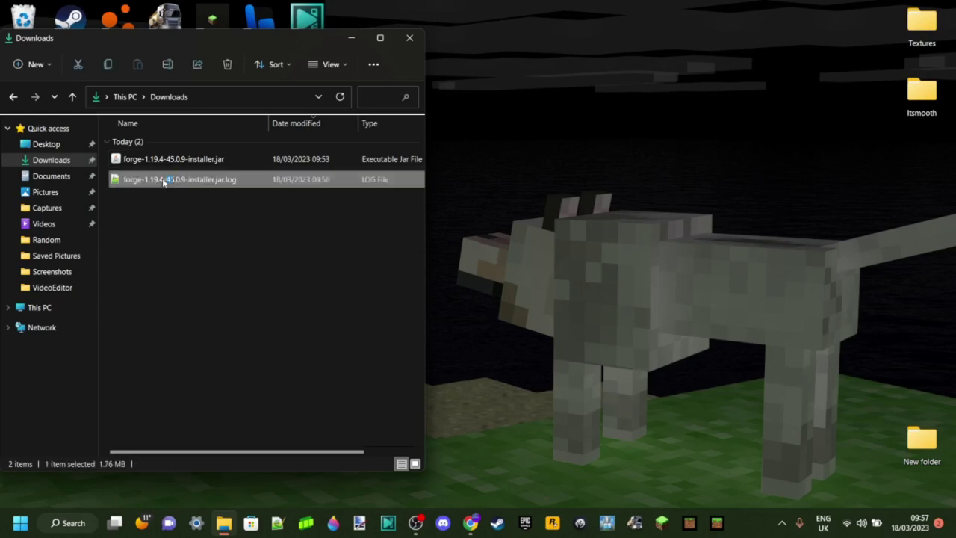
pyautogui.scroll(-10, 256, 281)
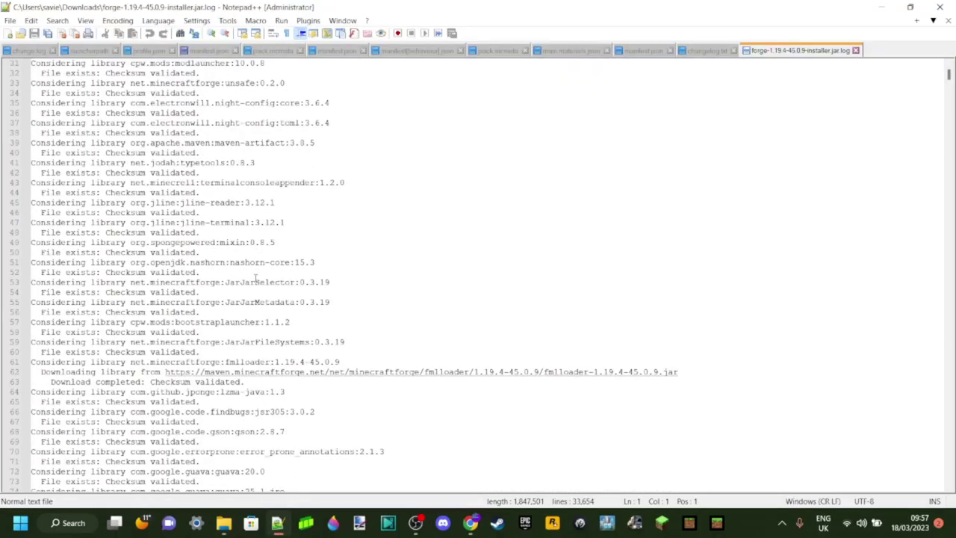
pyautogui.scroll(-20, 256, 281)
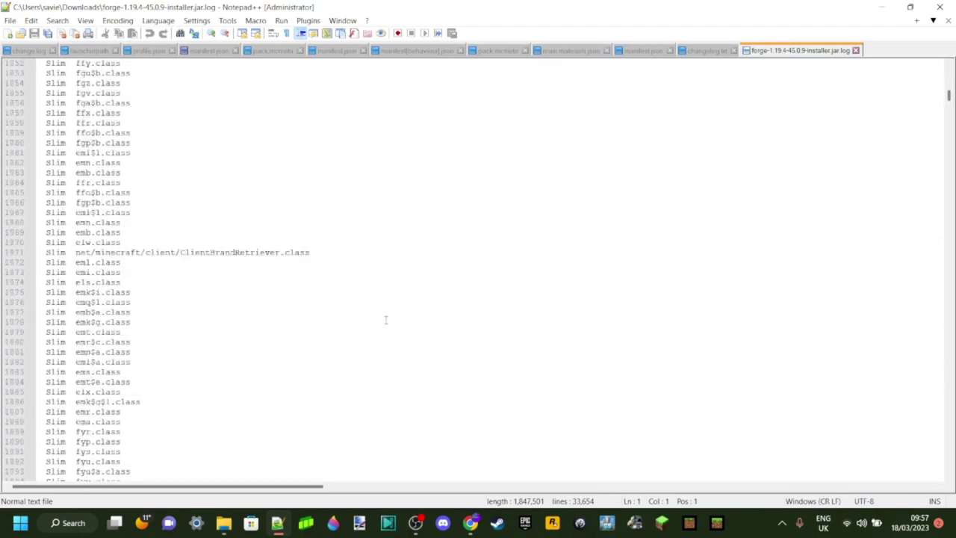
pyautogui.scroll(-20, 385, 319)
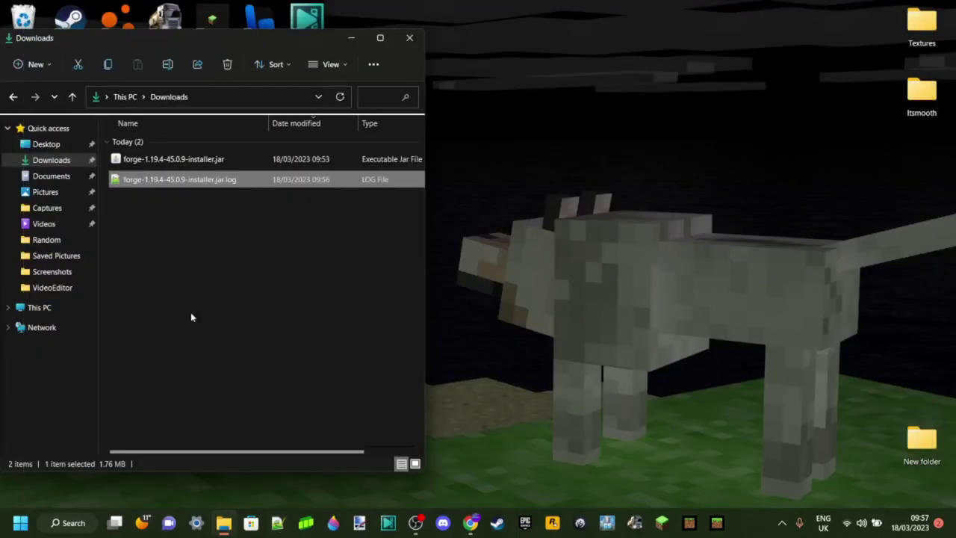
pyautogui.click(313, 241)
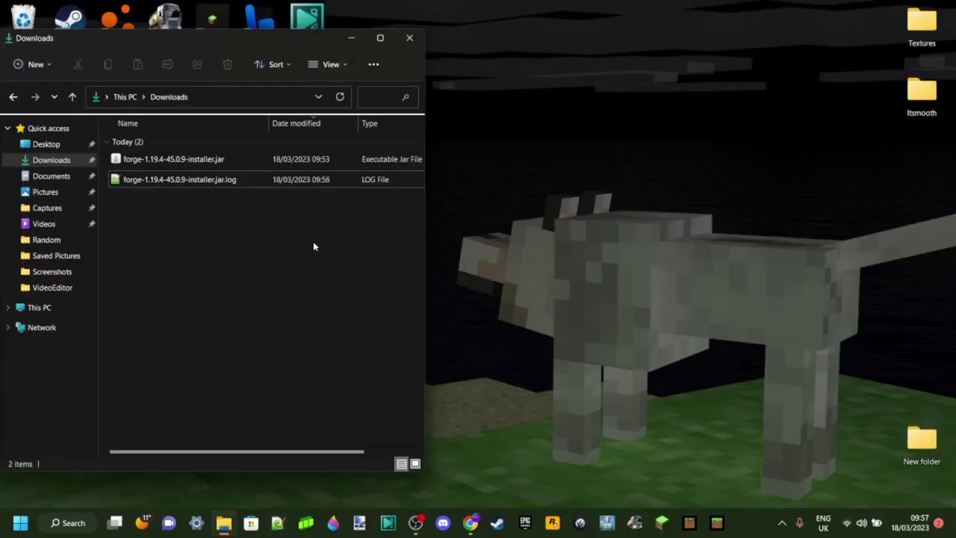
# Launch the forge 1.19.4-forge-45.0.9 installation from Minecraft Launcher, accepting the modified-installation warning
pyautogui.click(409, 38)
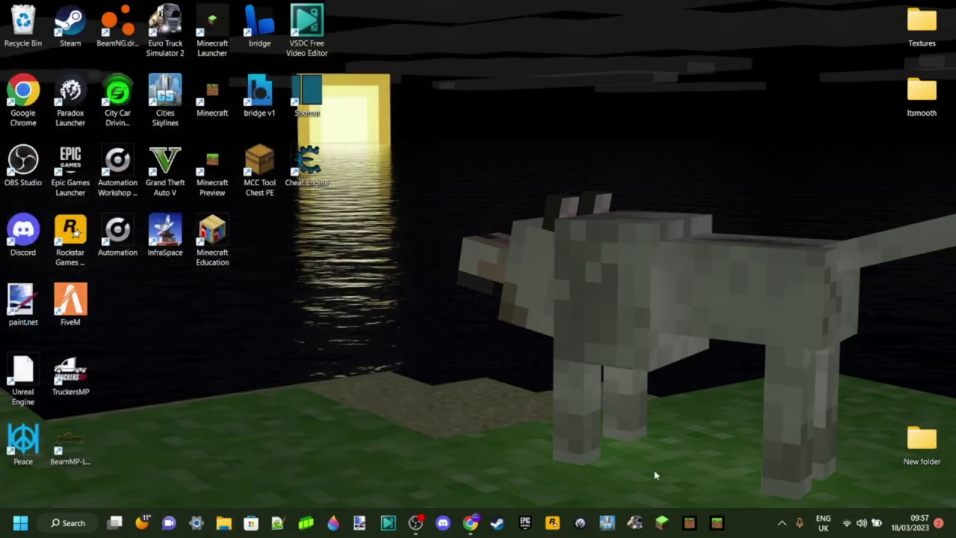
pyautogui.click(661, 522)
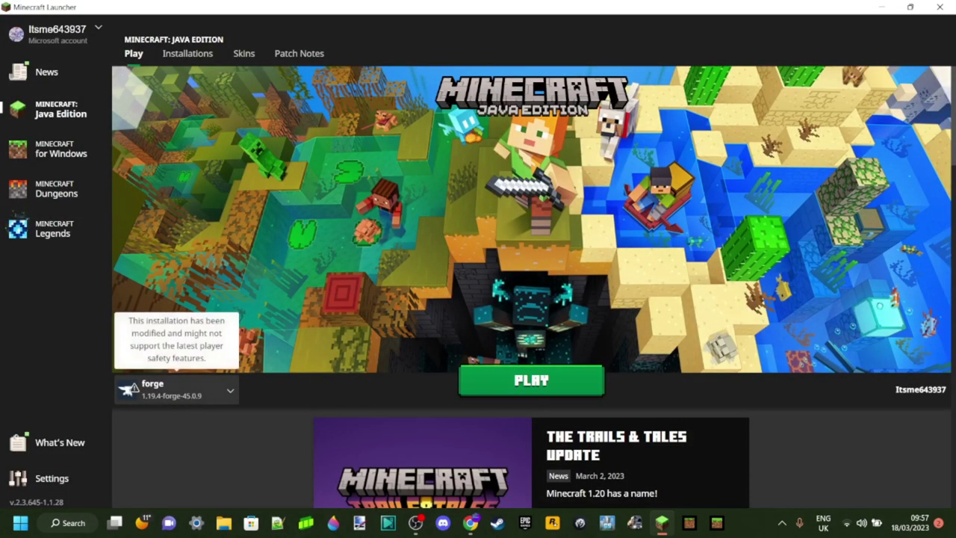
pyautogui.click(185, 393)
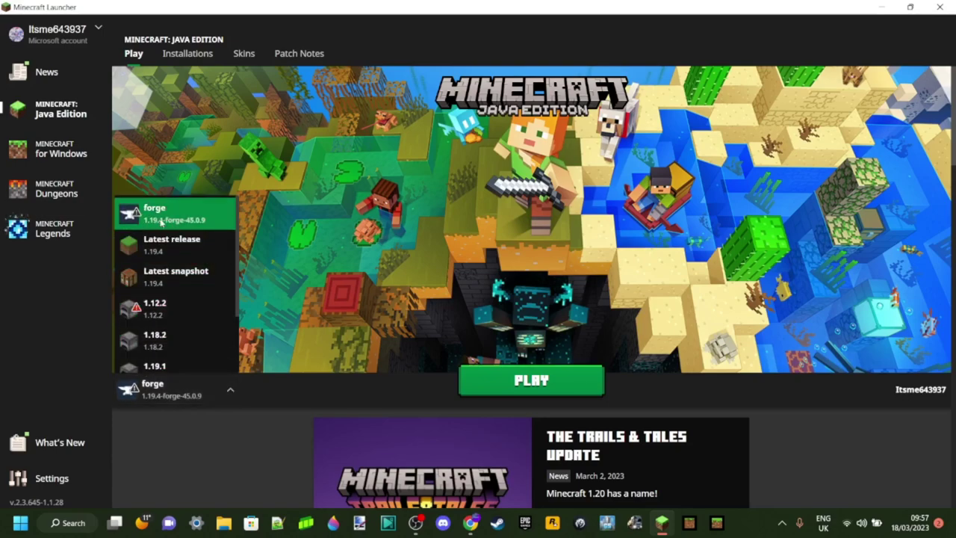
pyautogui.click(219, 437)
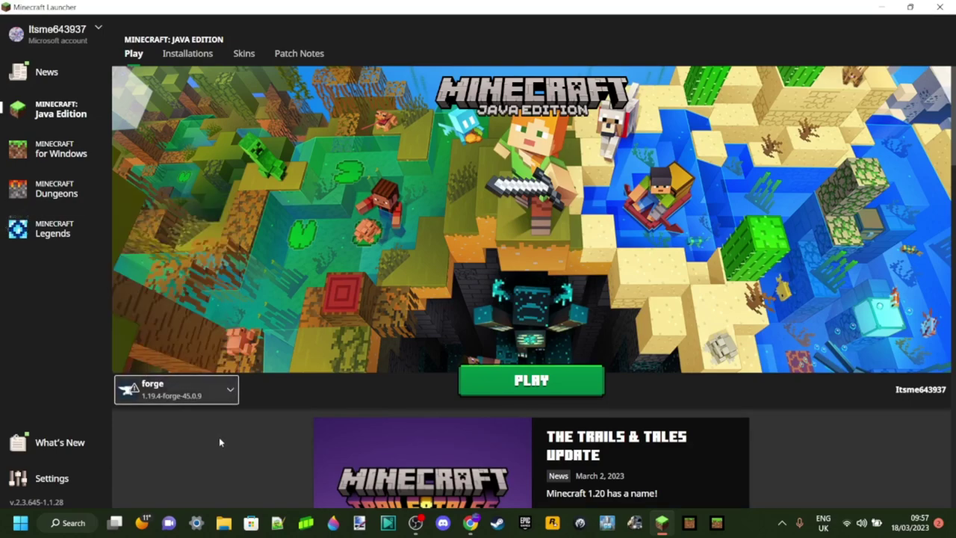
pyautogui.click(524, 383)
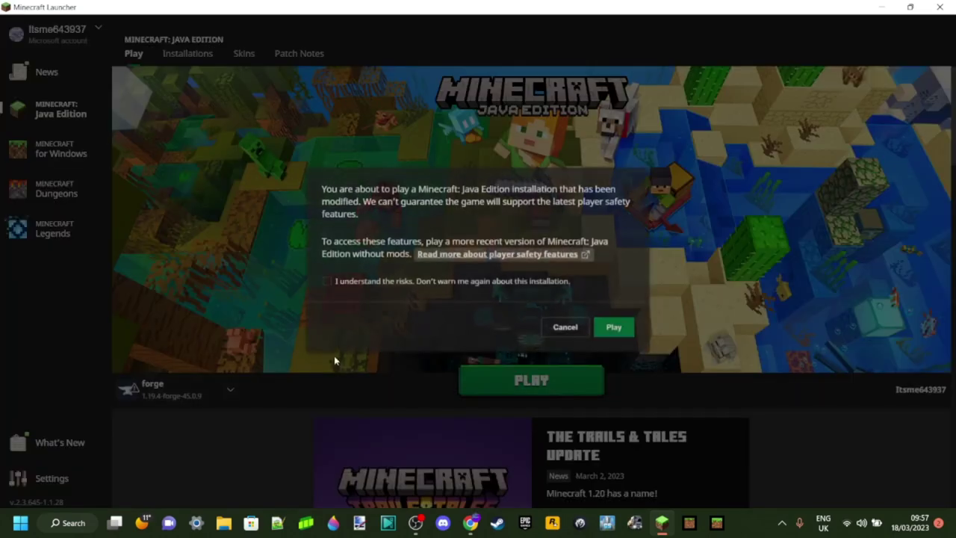
pyautogui.click(327, 282)
pyautogui.click(613, 328)
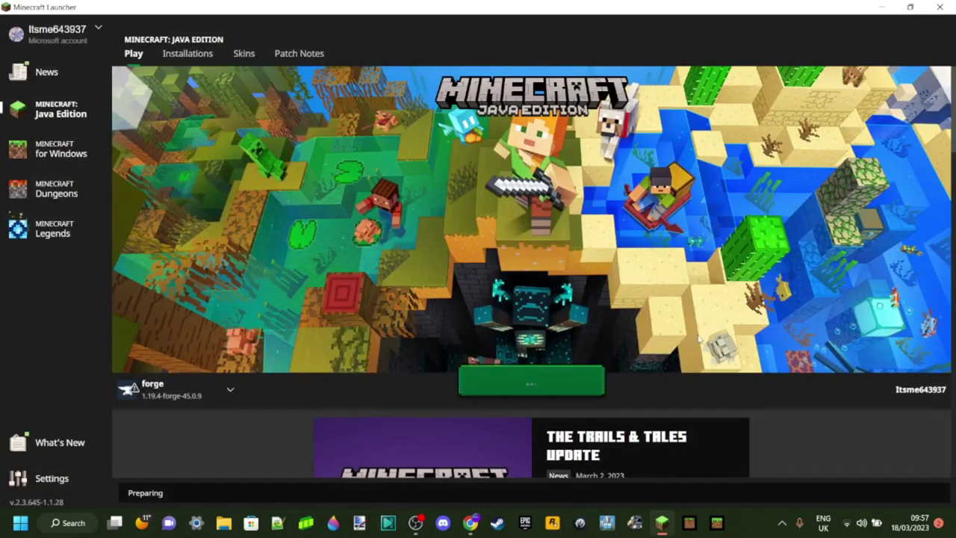